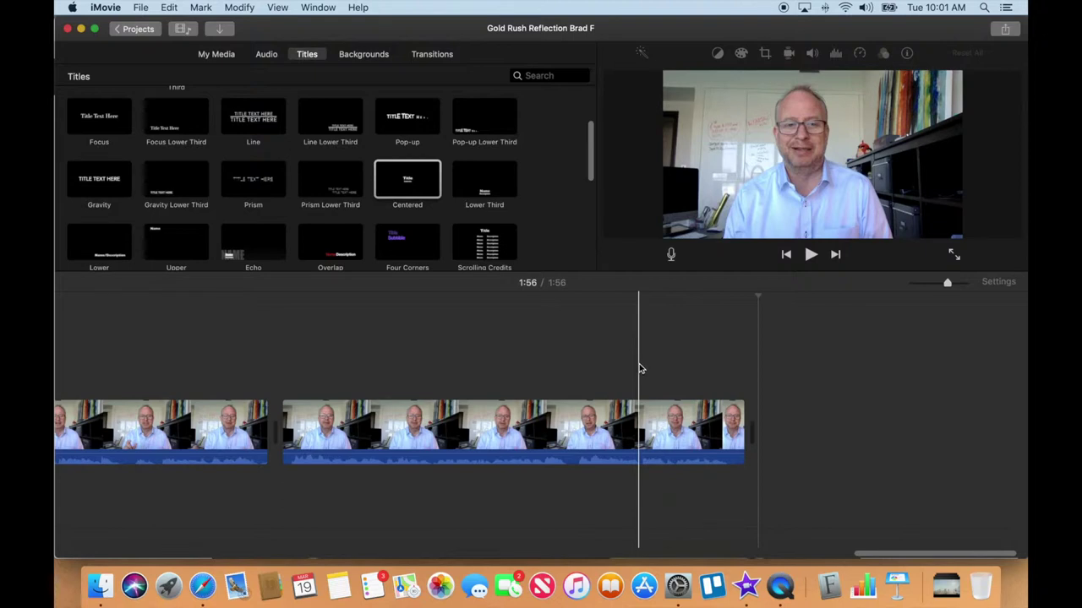
Step: Add a Fade to Black transition after the last video clip at the end of the timeline and play it back
{"action": "left_click", "coordinate": [434, 55]}
{"action": "left_click_drag", "start_coordinate": [237, 167], "coordinate": [733, 444]}
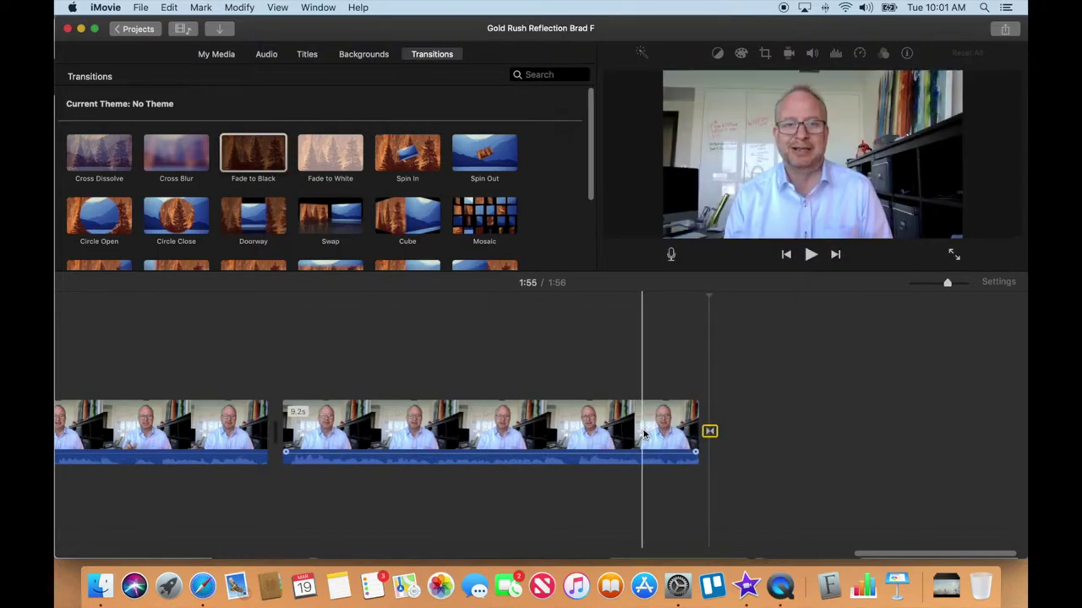
{"action": "key", "text": "space"}
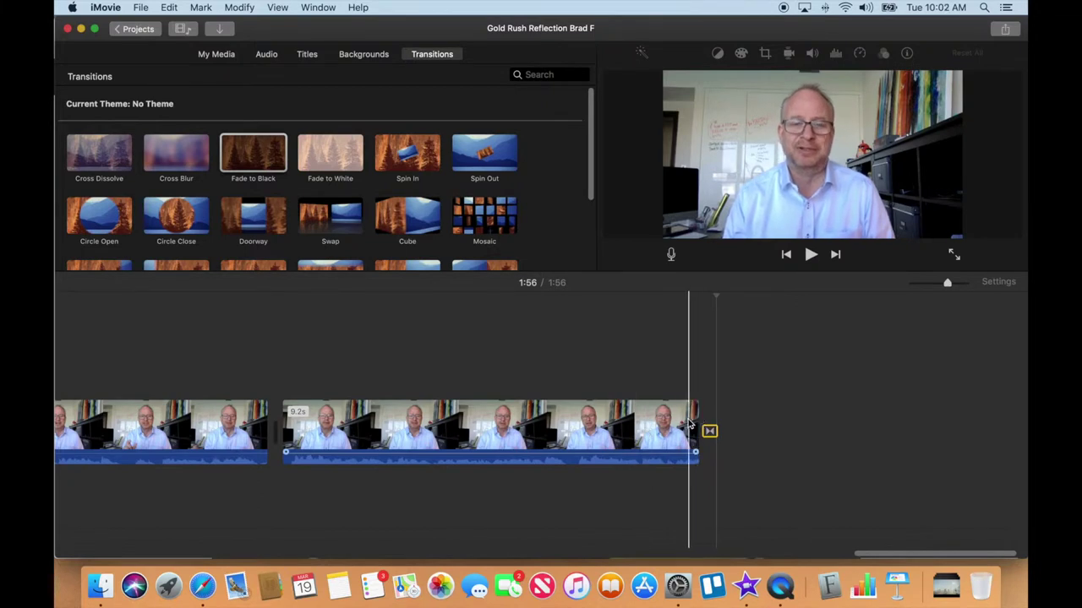
Step: Extend the end of the last video clip to about 10.1 s and play back the closing fade
{"action": "left_click", "coordinate": [683, 426]}
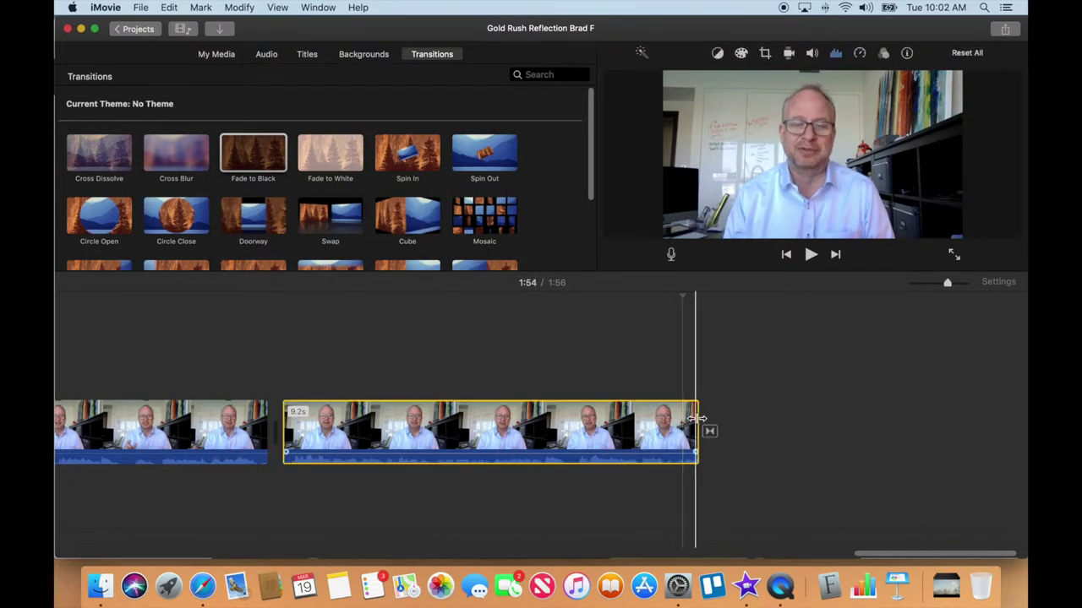
{"action": "left_click_drag", "start_coordinate": [694, 418], "coordinate": [739, 431]}
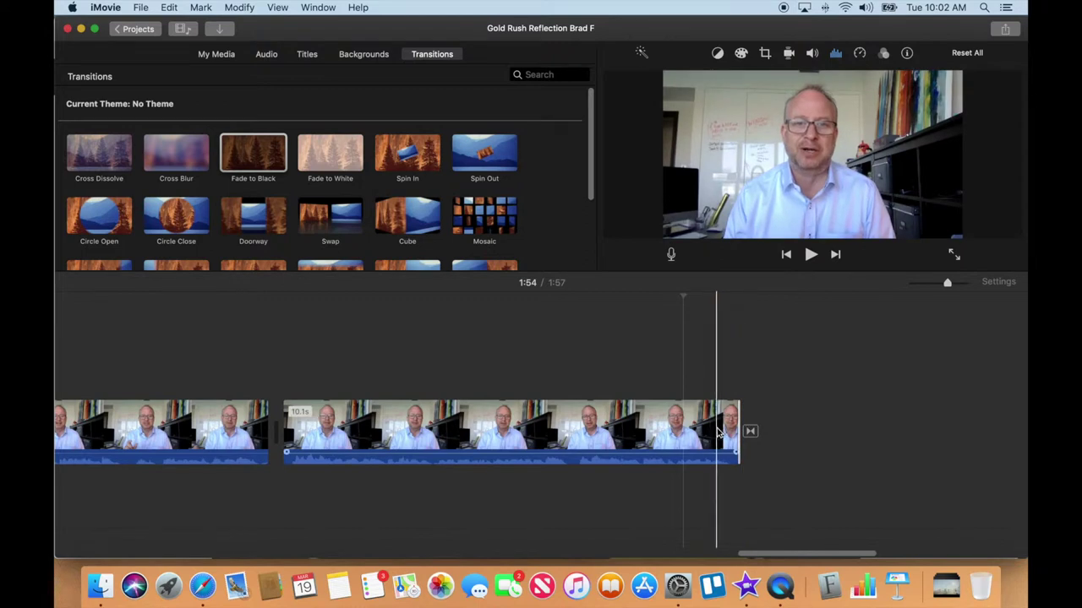
{"action": "key", "text": "space"}
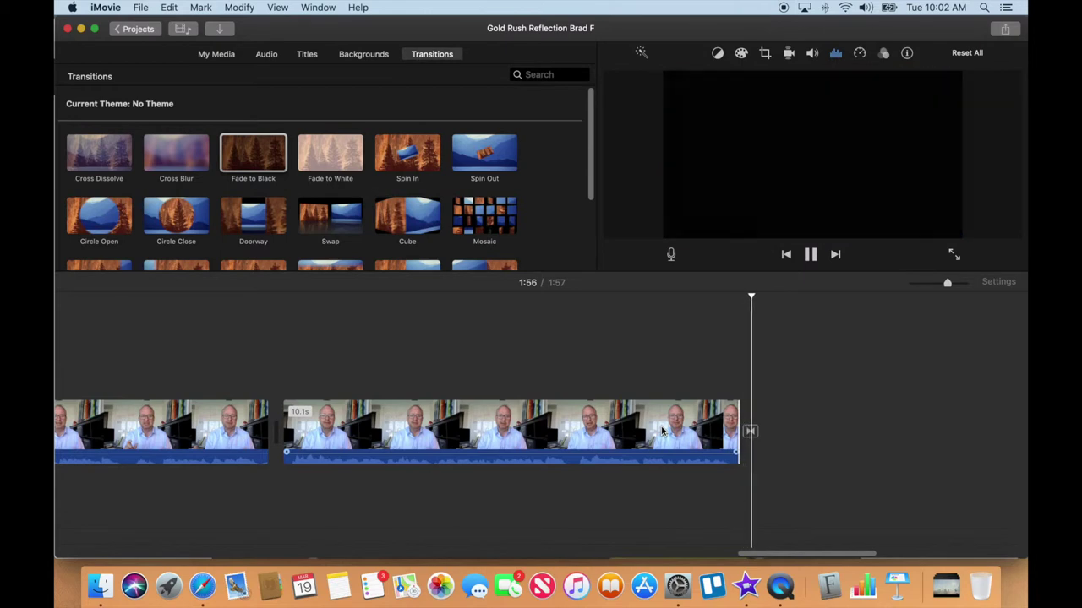
{"action": "key", "text": "space"}
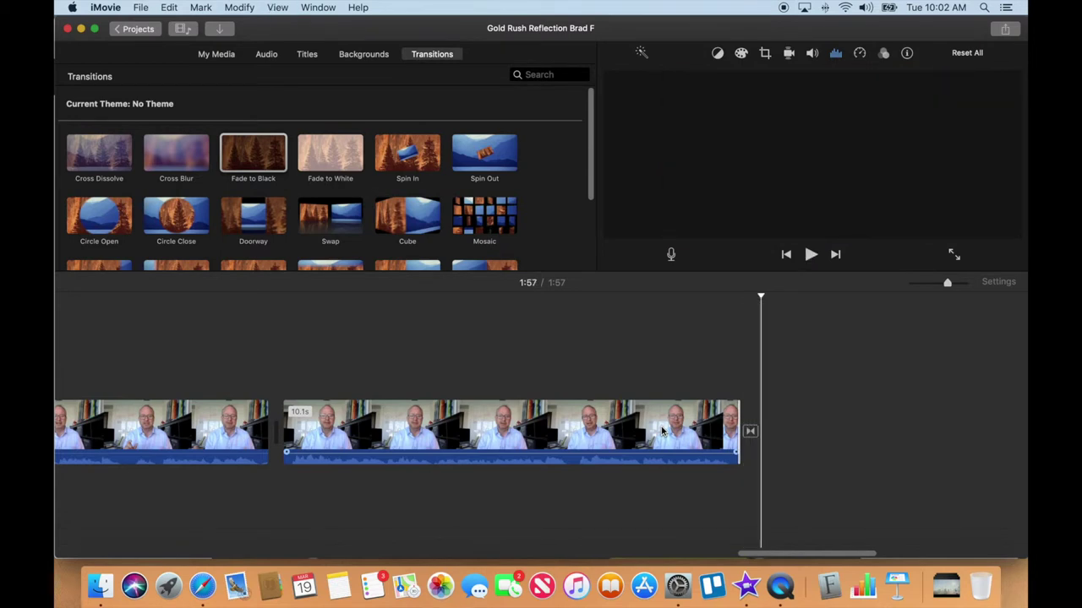
Step: Play back the cut between the "How much did you know about the subject before you started?" title and the first video clip
{"action": "left_click_drag", "start_coordinate": [784, 555], "coordinate": [123, 469]}
{"action": "scroll", "coordinate": [123, 469], "scroll_direction": "left", "scroll_amount": 1}
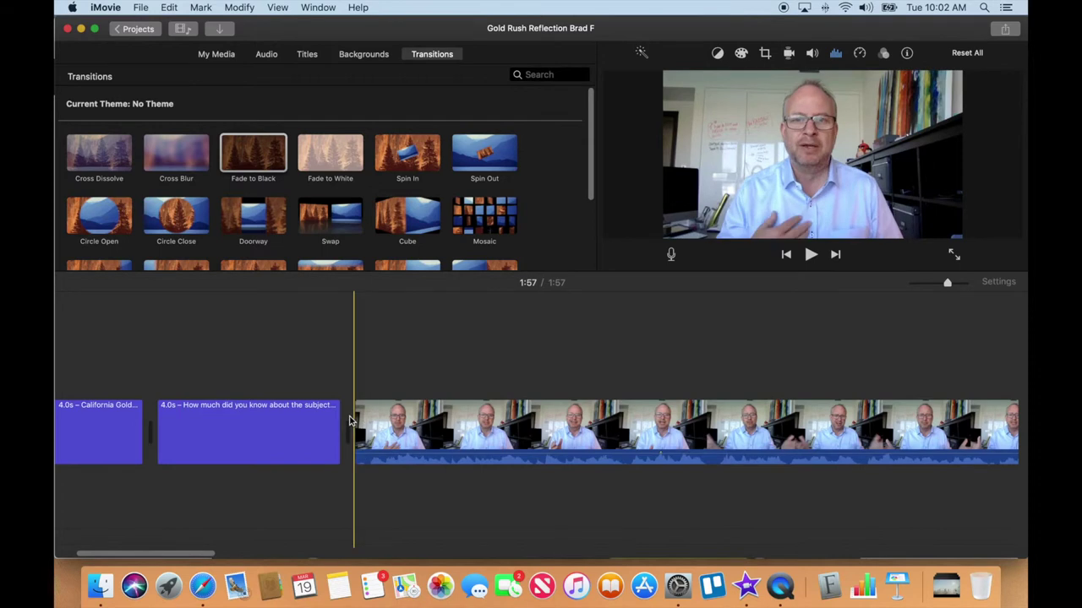
{"action": "key", "text": "space"}
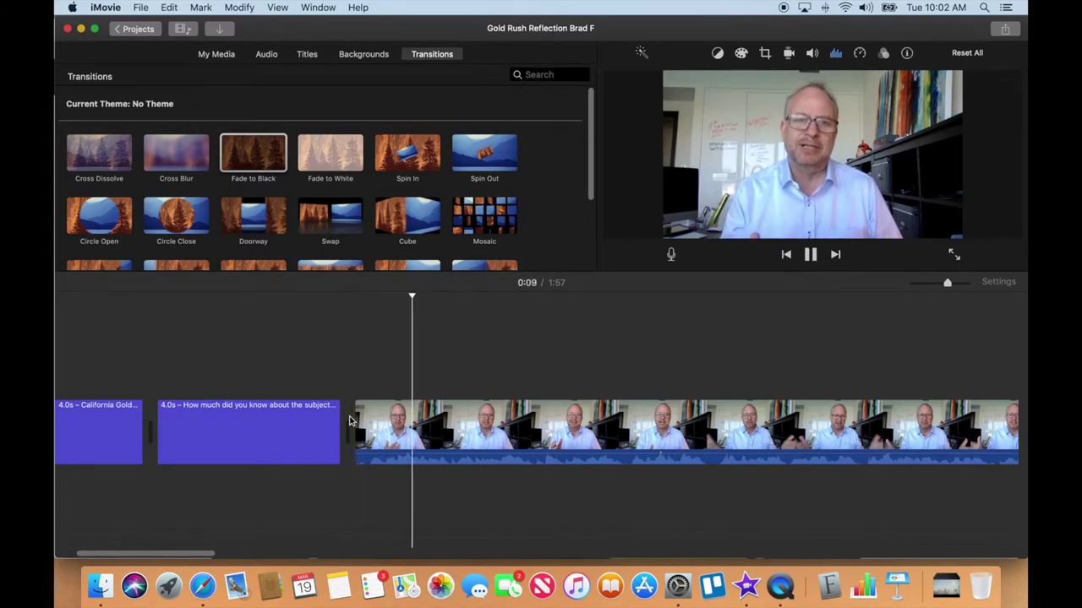
{"action": "key", "text": "space"}
{"action": "key", "text": "space"}
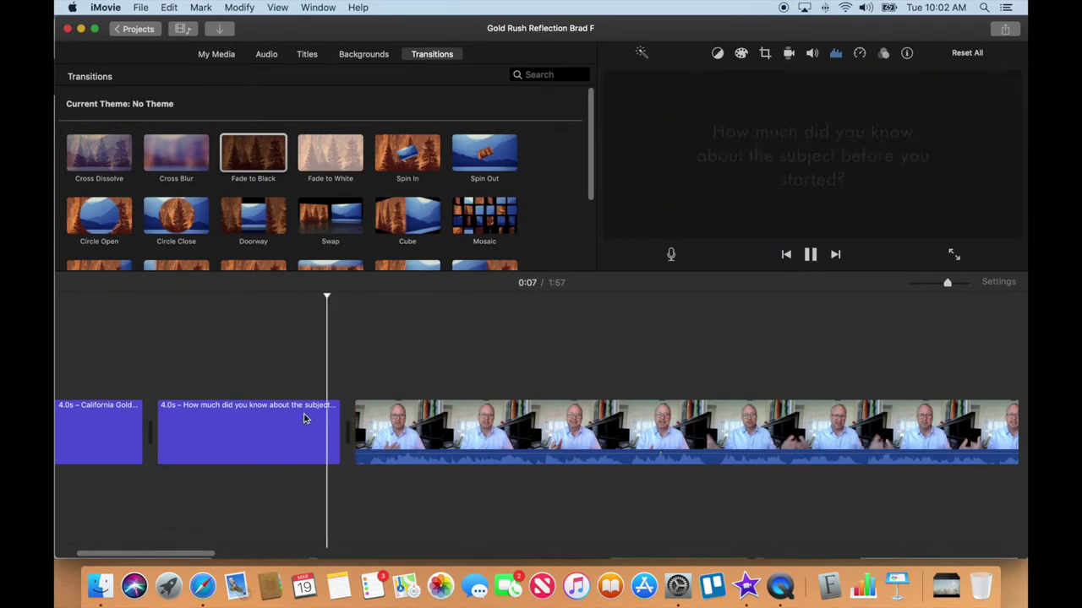
{"action": "left_click", "coordinate": [235, 406]}
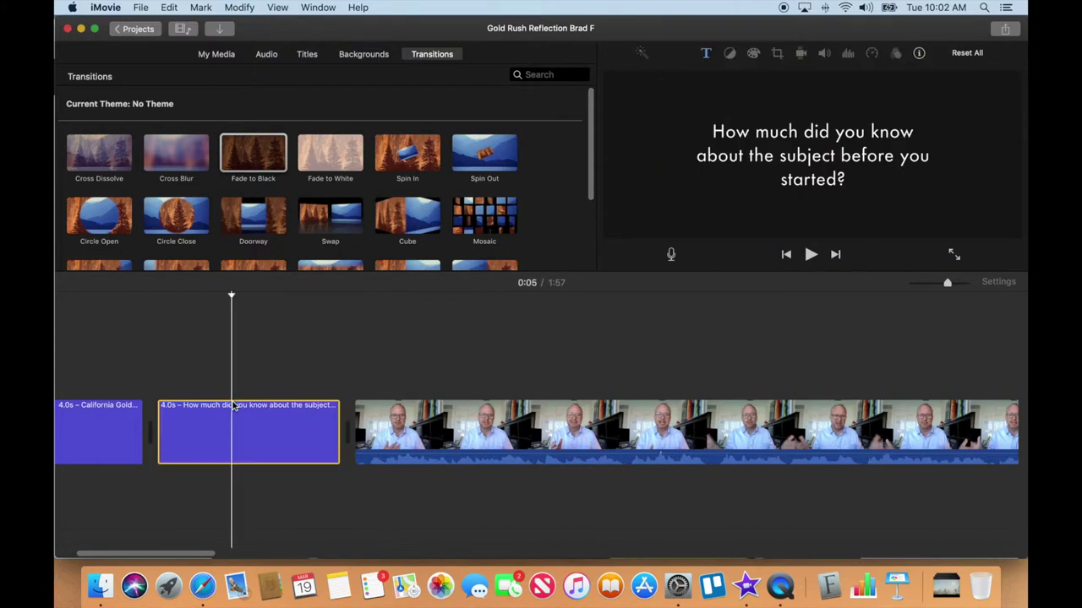
{"action": "key", "text": "space"}
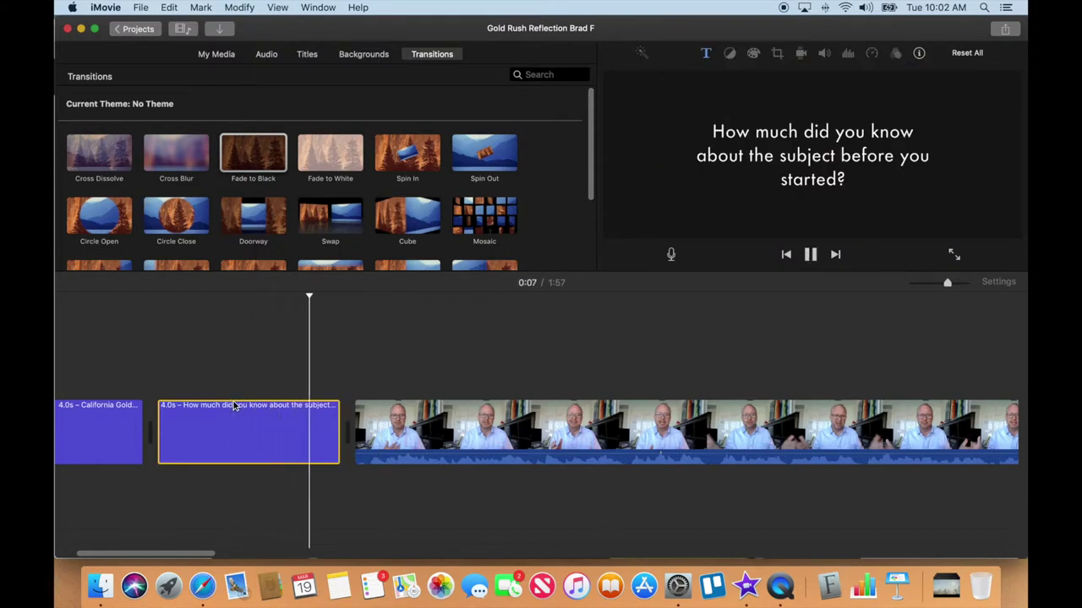
{"action": "key", "text": "space"}
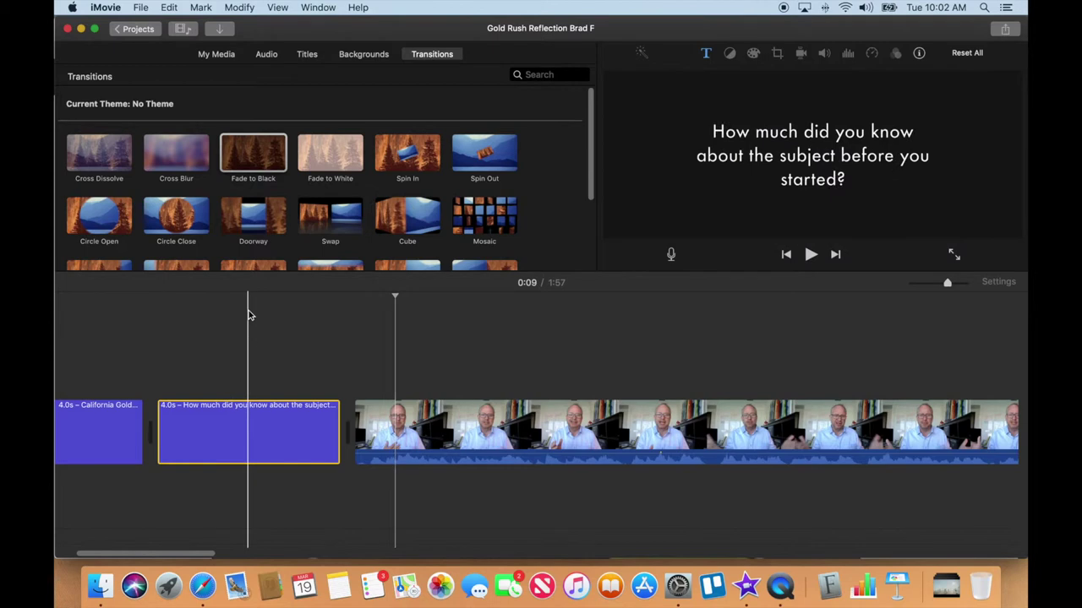
Step: Add a Fade to Black transition between the "How much did you know" title and the first video clip and play it back
{"action": "left_click_drag", "start_coordinate": [253, 157], "coordinate": [326, 433]}
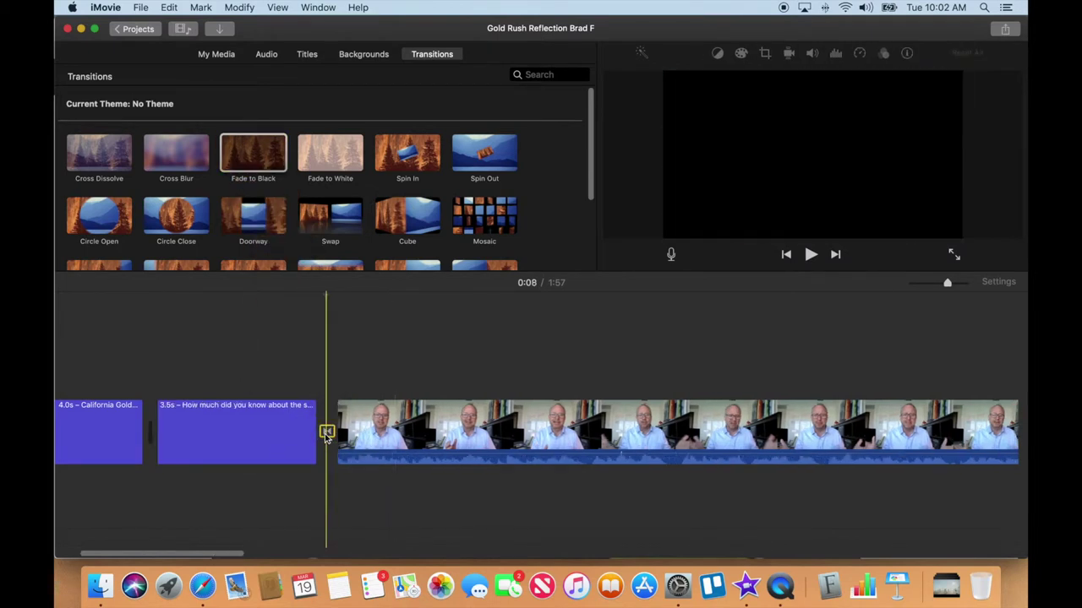
{"action": "key", "text": "space"}
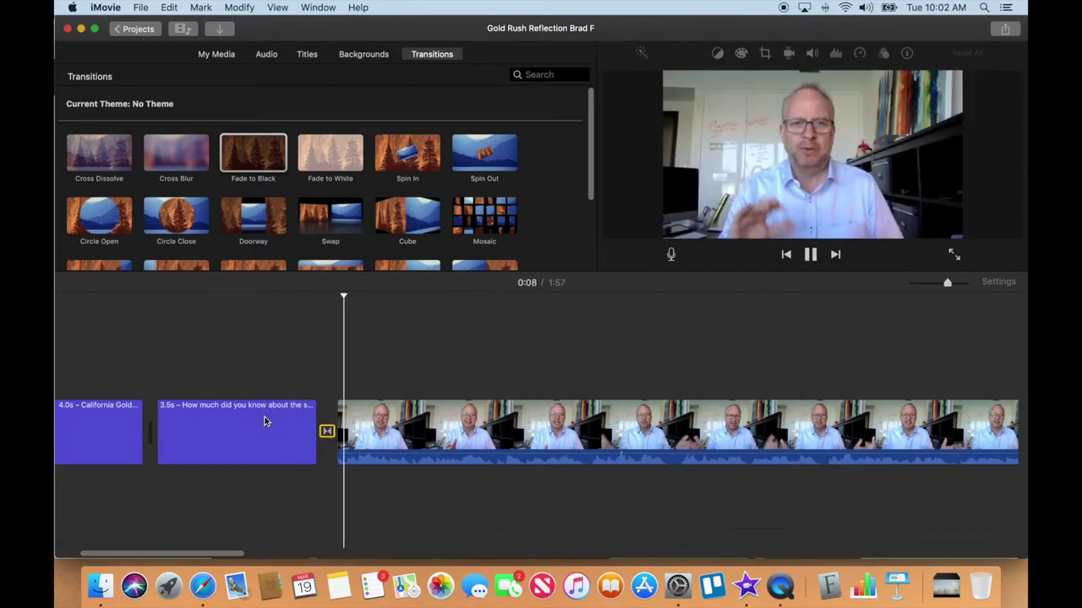
{"action": "key", "text": "space"}
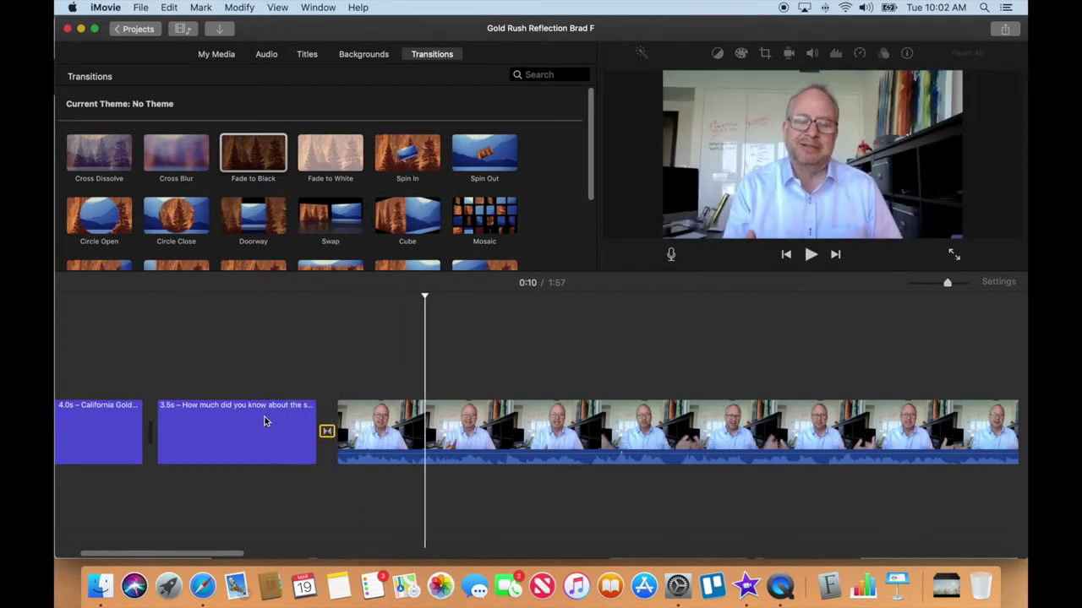
Step: Extend the start of the first video clip slightly earlier and play back the section after the fade
{"action": "left_click", "coordinate": [343, 423]}
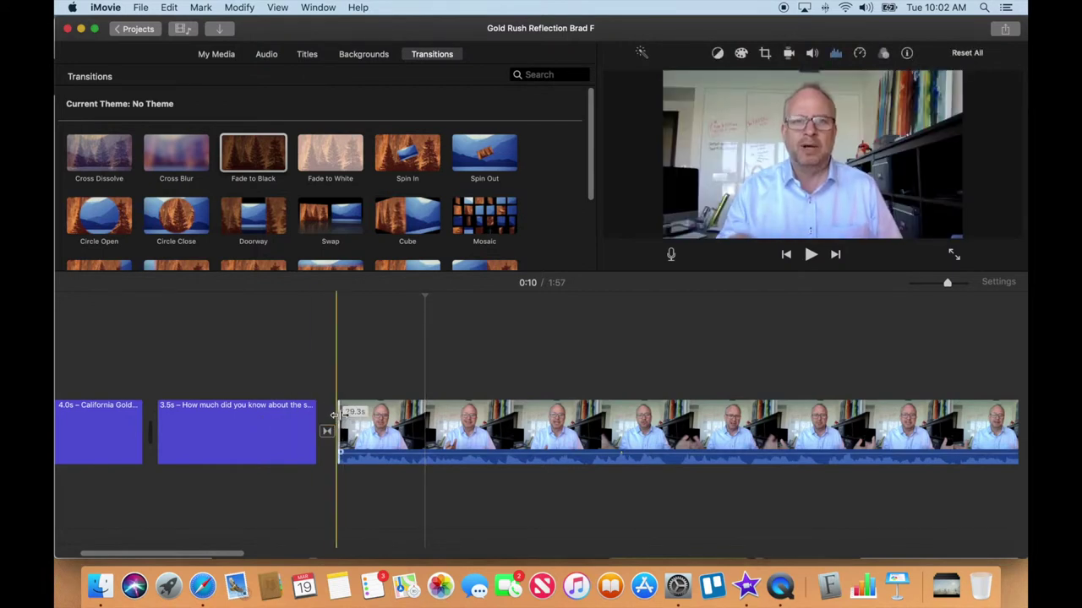
{"action": "mouse_move", "coordinate": [332, 414]}
{"action": "left_mouse_down"}
{"action": "mouse_move", "coordinate": [304, 414]}
{"action": "mouse_move", "coordinate": [319, 414]}
{"action": "left_mouse_up"}
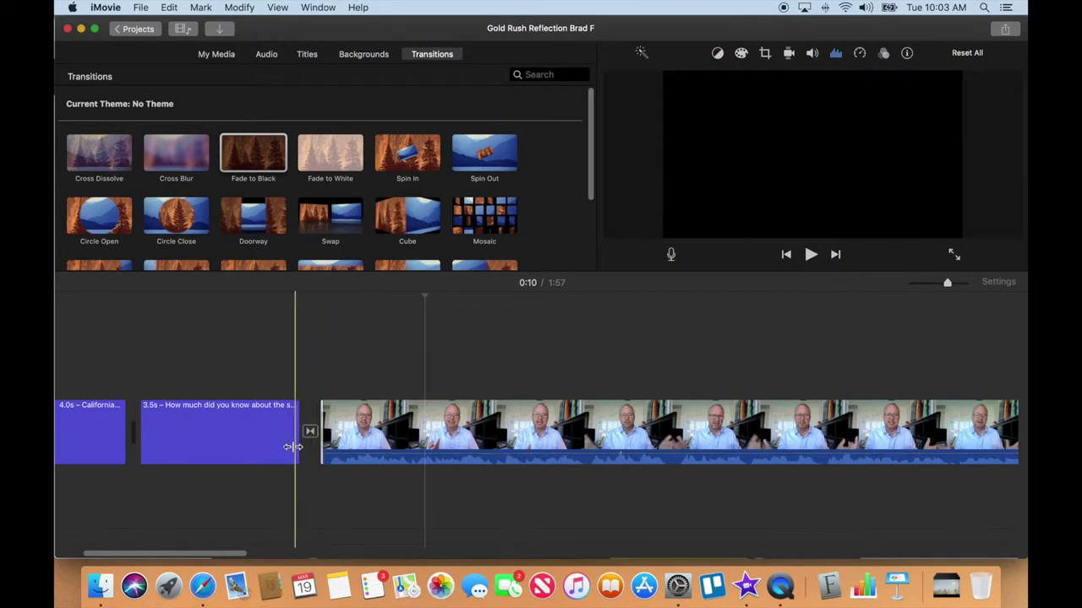
{"action": "key", "text": "space"}
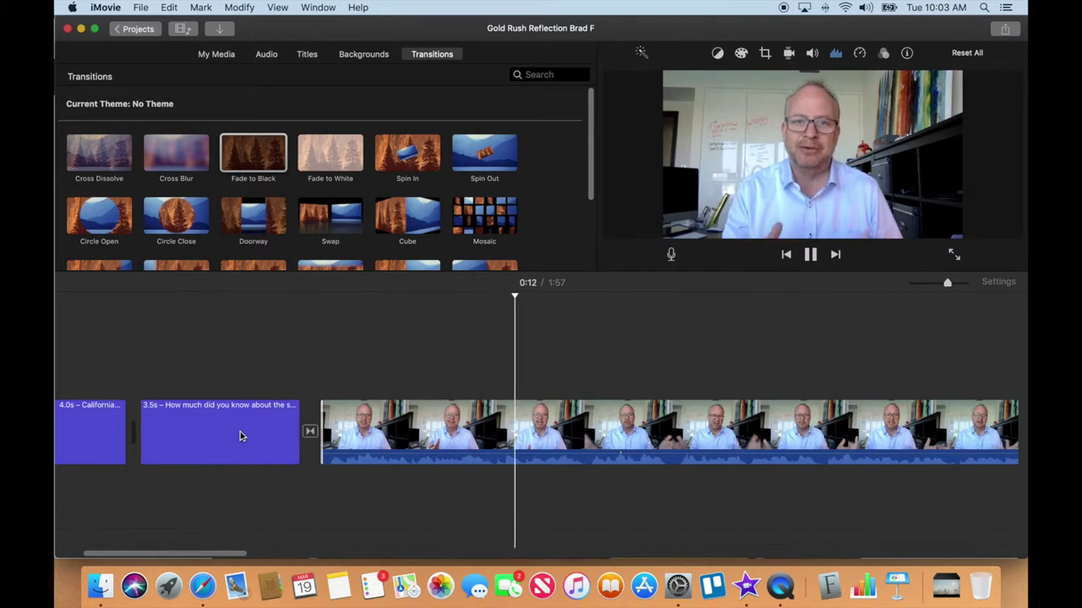
{"action": "key", "text": "space"}
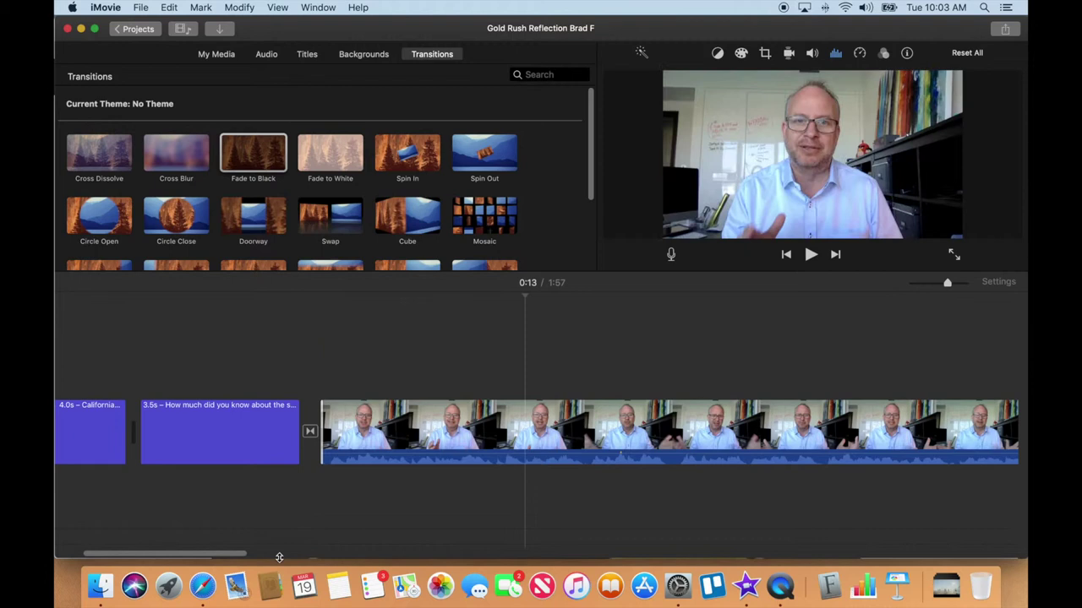
Step: Select the first video clip and show its clip filter and audio effect settings
{"action": "left_click_drag", "start_coordinate": [249, 557], "coordinate": [327, 556]}
{"action": "left_click", "coordinate": [520, 429]}
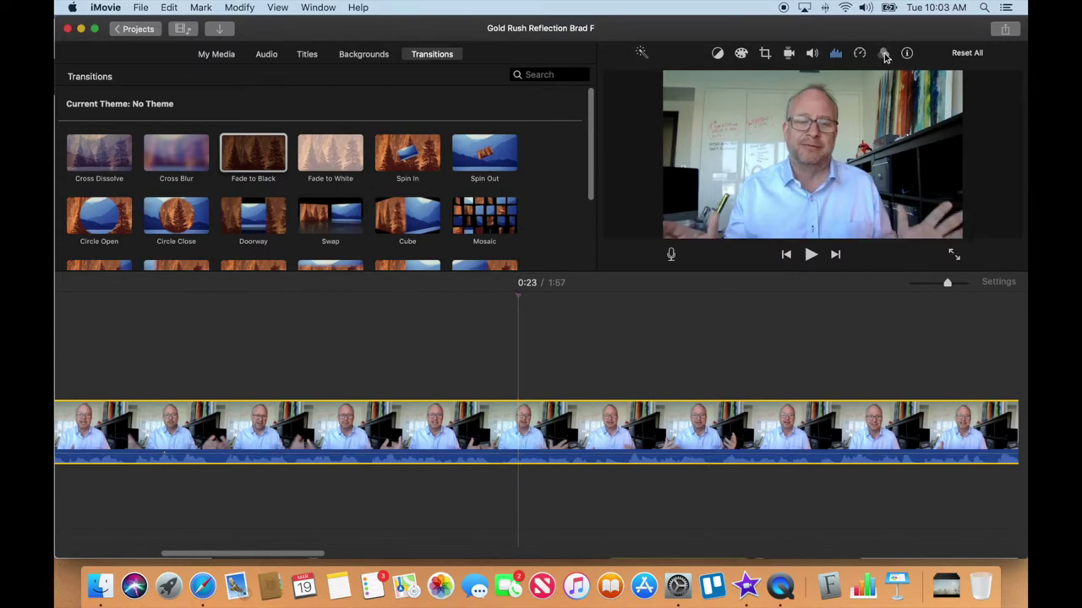
{"action": "left_click", "coordinate": [884, 55]}
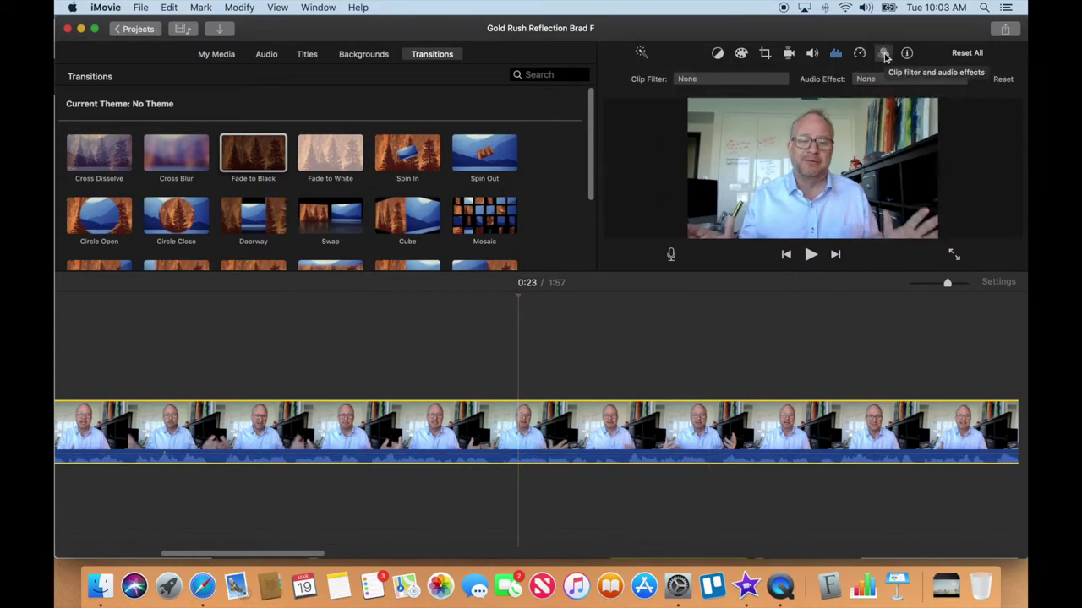
{"action": "left_click", "coordinate": [734, 82]}
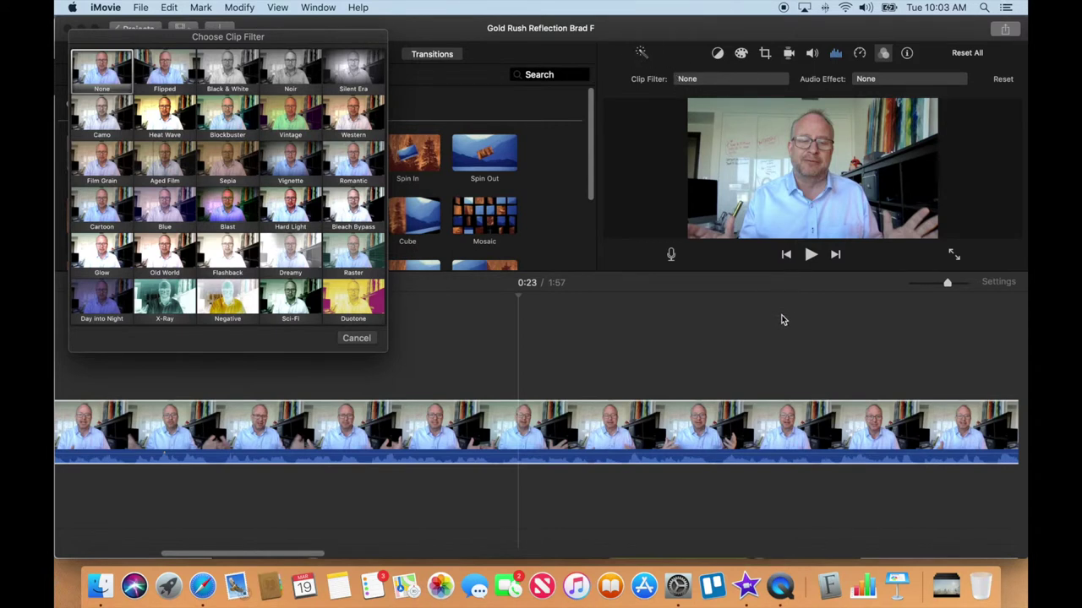
{"action": "left_click", "coordinate": [362, 338]}
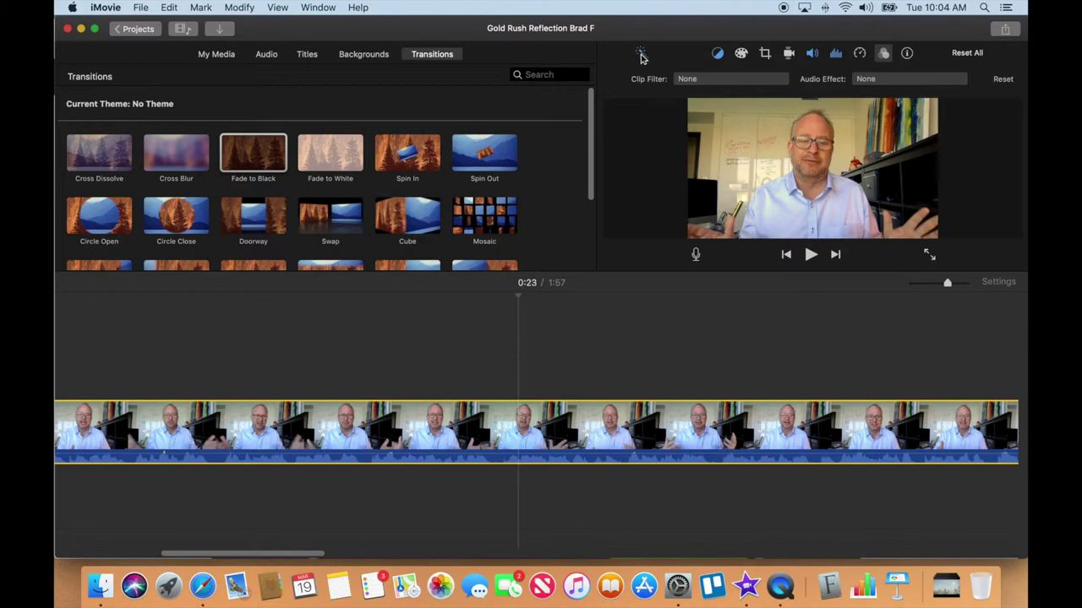
{"action": "left_click", "coordinate": [641, 54]}
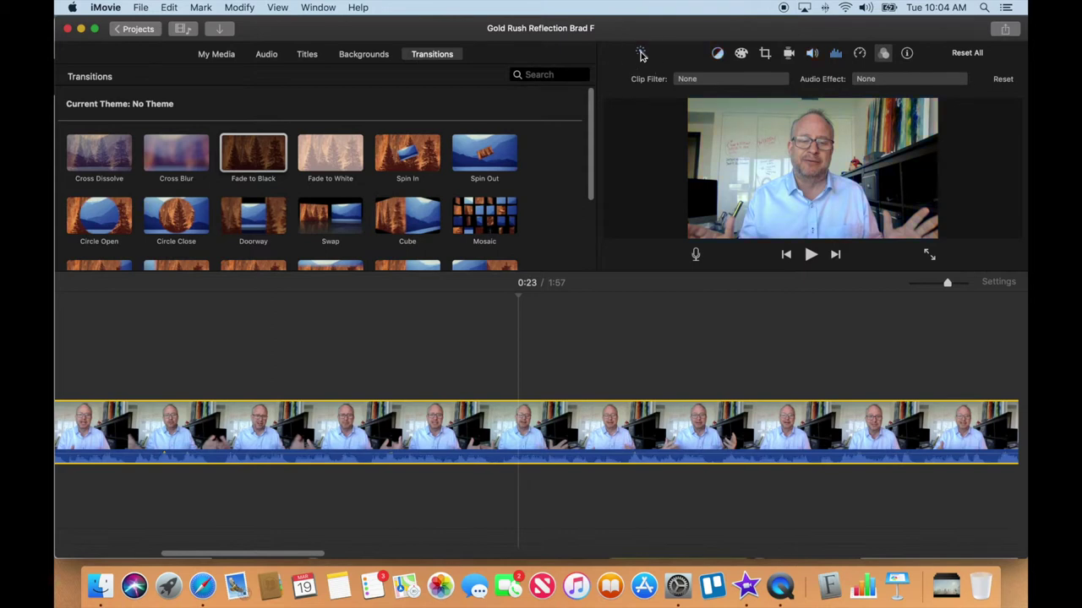
Step: Apply the Bleach Bypass clip filter to the selected first video clip
{"action": "left_click", "coordinate": [732, 83]}
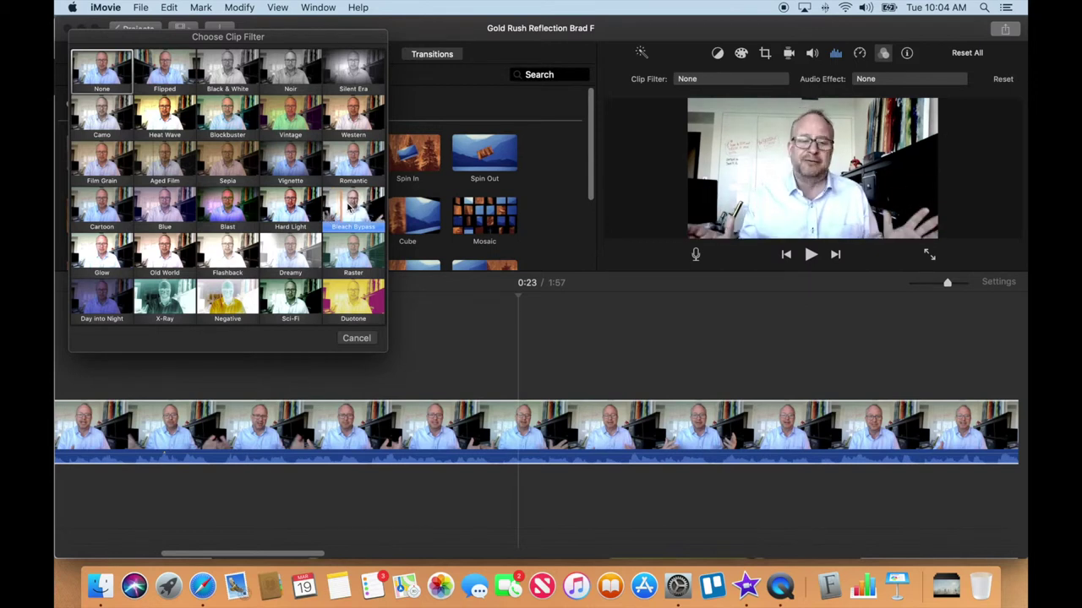
{"action": "left_click", "coordinate": [350, 207]}
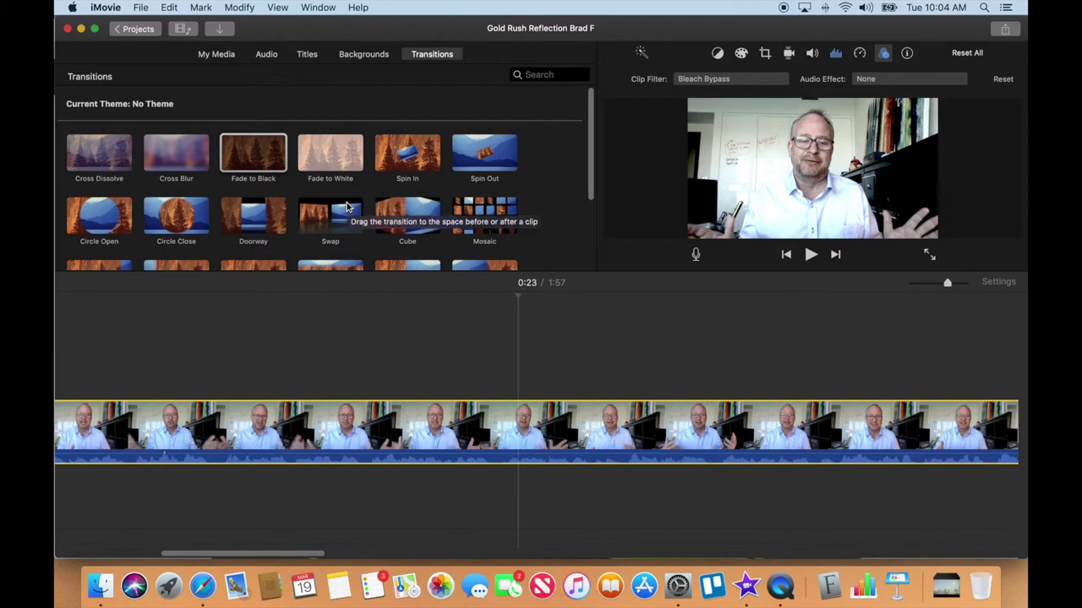
{"action": "left_click", "coordinate": [481, 368]}
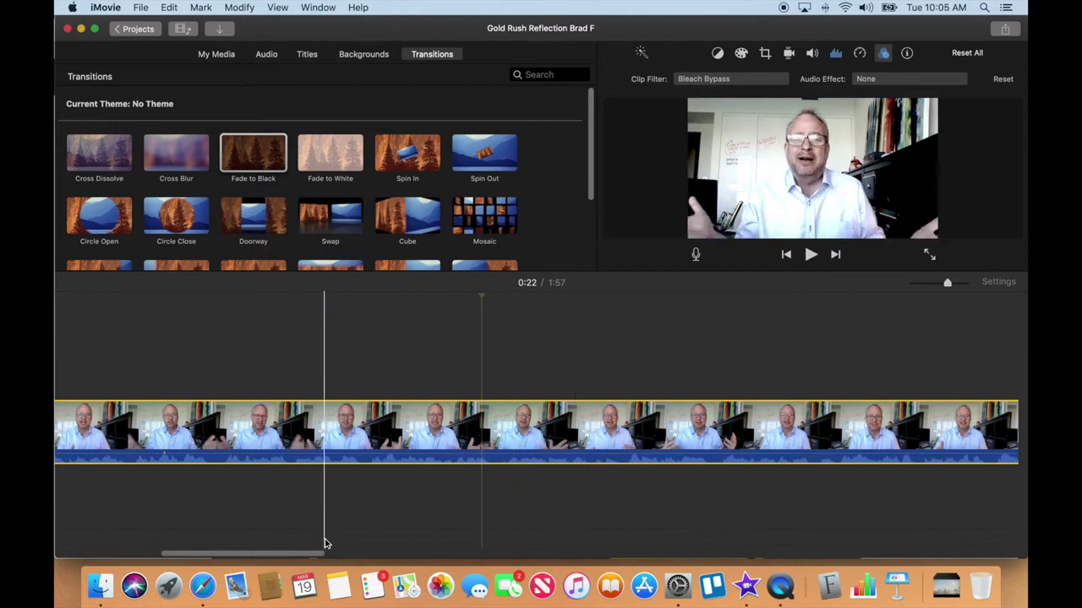
Step: Apply the Bleach Bypass clip filter to the second video clip, around 0:51 in the timeline
{"action": "left_click_drag", "start_coordinate": [319, 555], "coordinate": [543, 553]}
{"action": "left_click", "coordinate": [541, 433]}
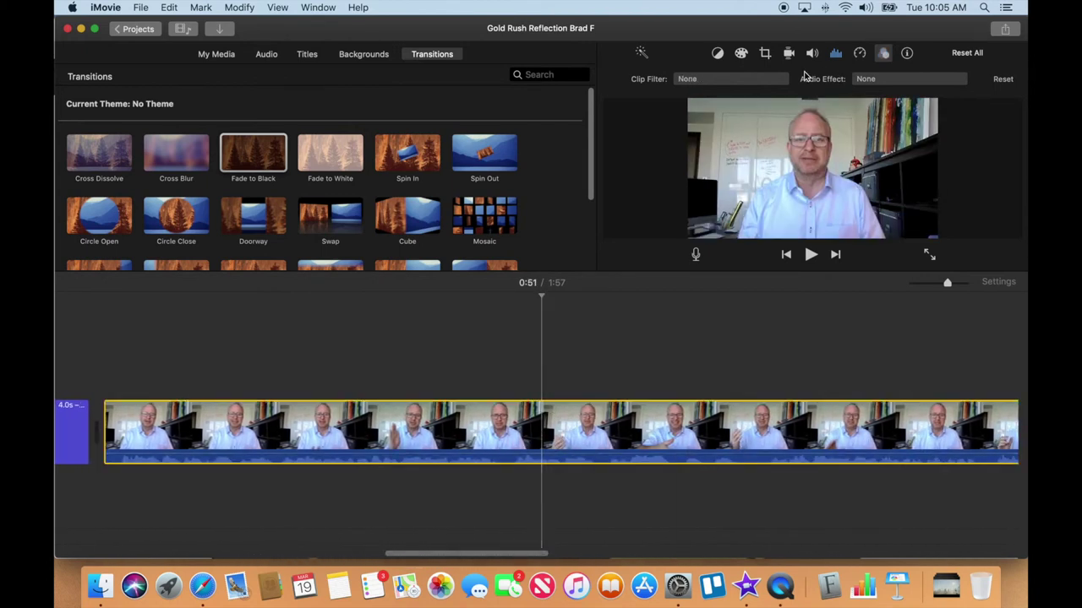
{"action": "left_click", "coordinate": [768, 81]}
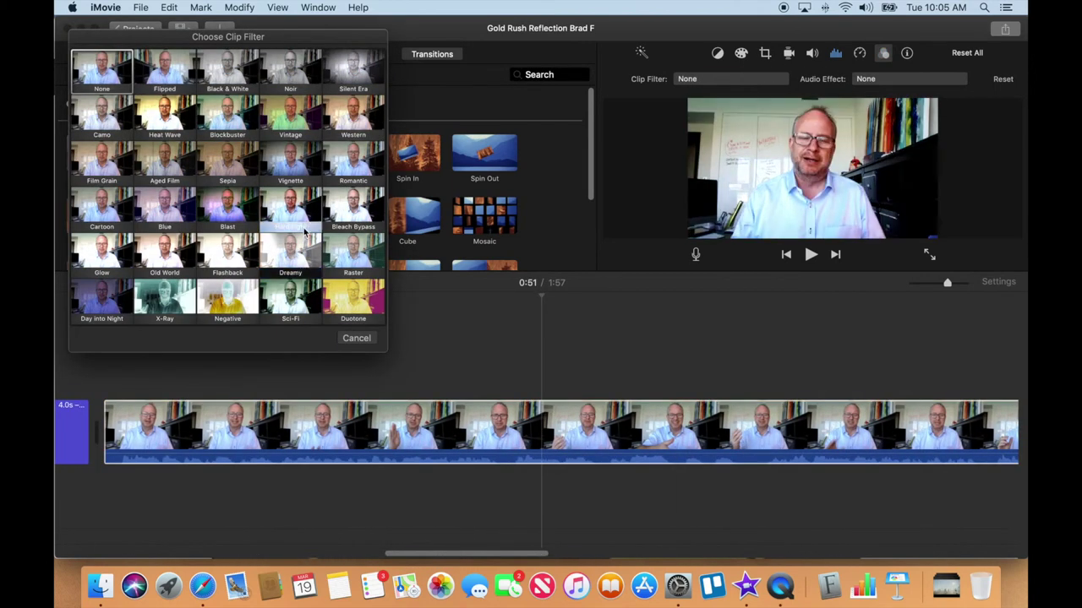
{"action": "left_click", "coordinate": [360, 202]}
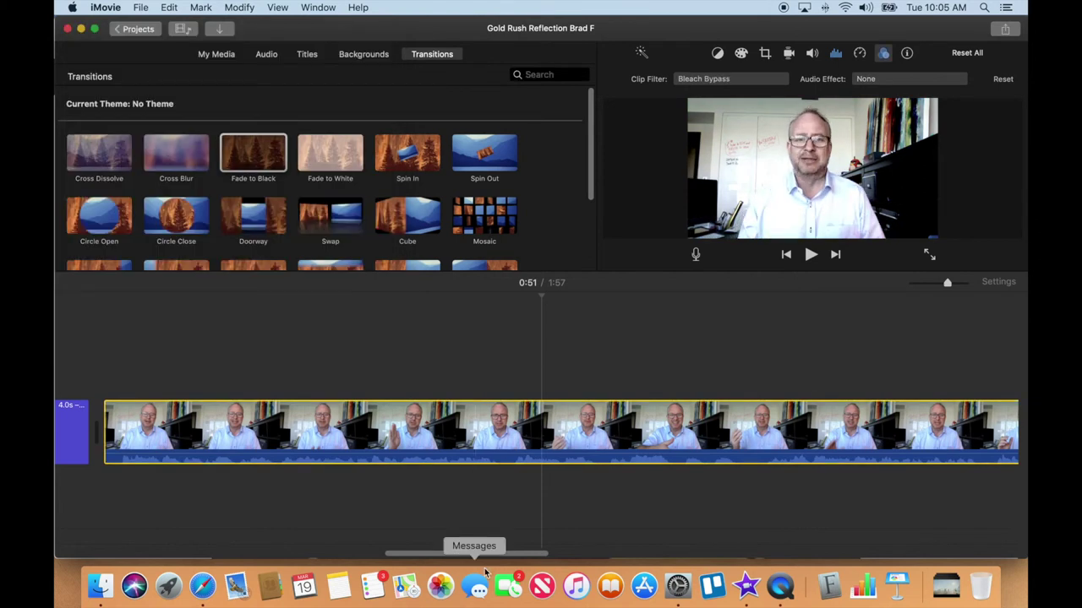
Step: Apply the Bleach Bypass clip filter to the video clip following the "What was especially satisfying" title
{"action": "left_click_drag", "start_coordinate": [489, 556], "coordinate": [771, 541]}
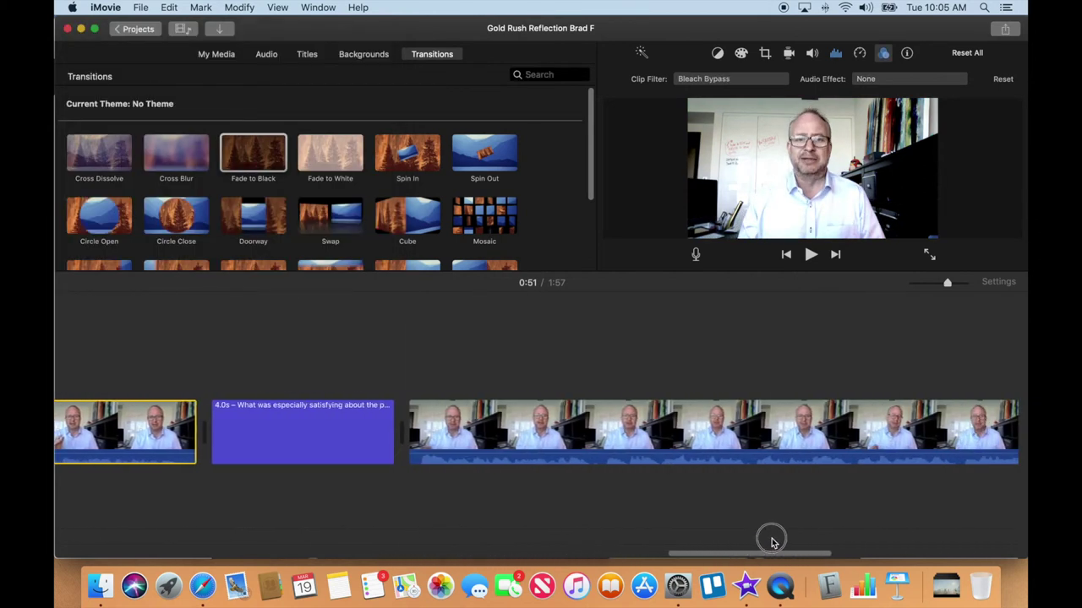
{"action": "left_click", "coordinate": [710, 432]}
{"action": "left_click", "coordinate": [689, 78]}
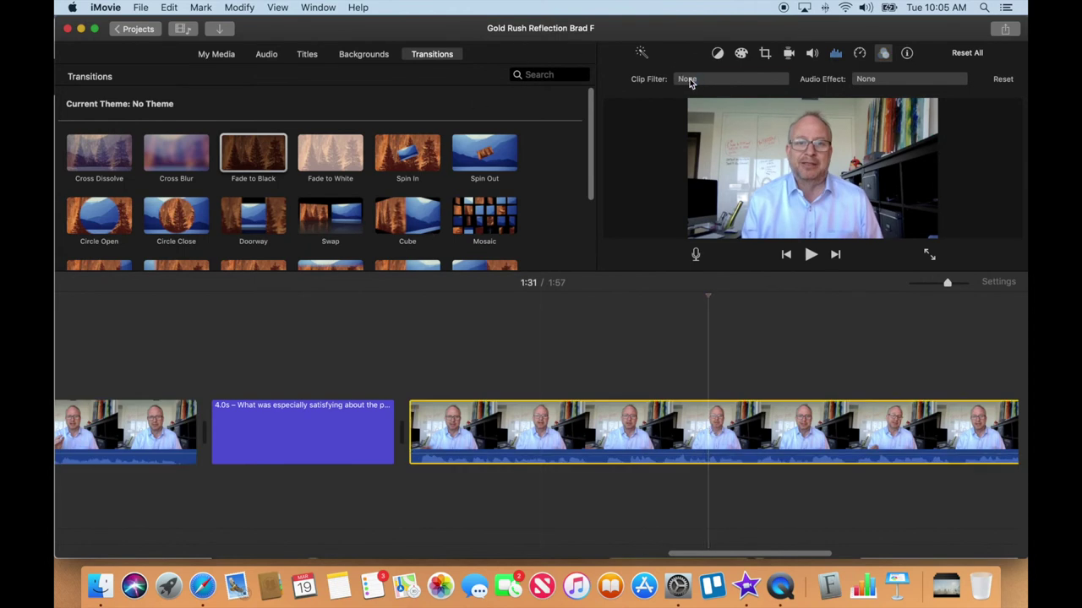
{"action": "left_click", "coordinate": [346, 216]}
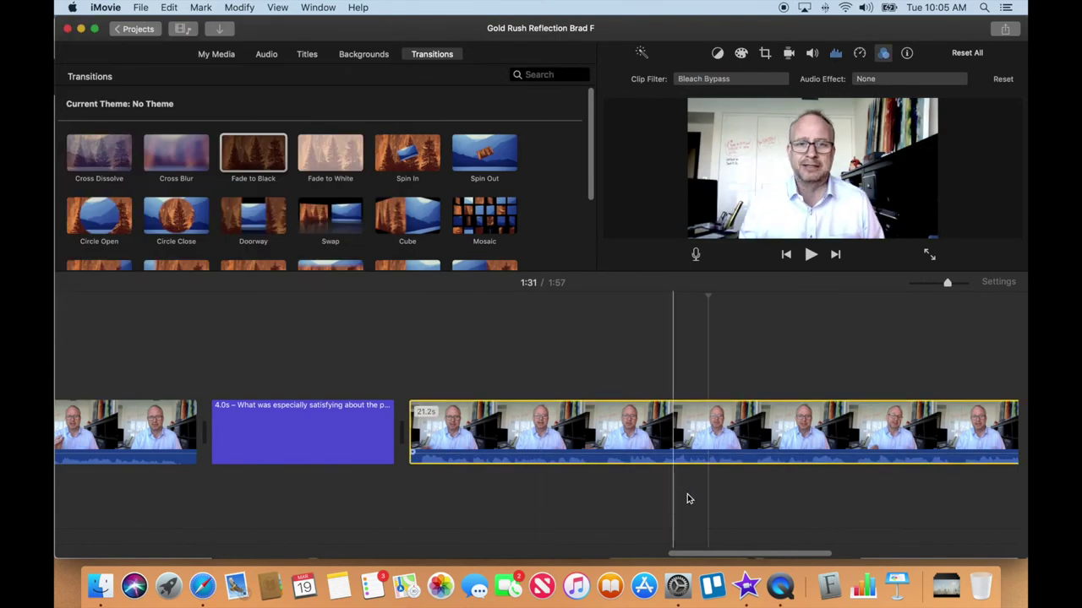
Step: Apply the Bleach Bypass clip filter to the last video clip and return to the start of the timeline
{"action": "left_click_drag", "start_coordinate": [712, 546], "coordinate": [891, 546]}
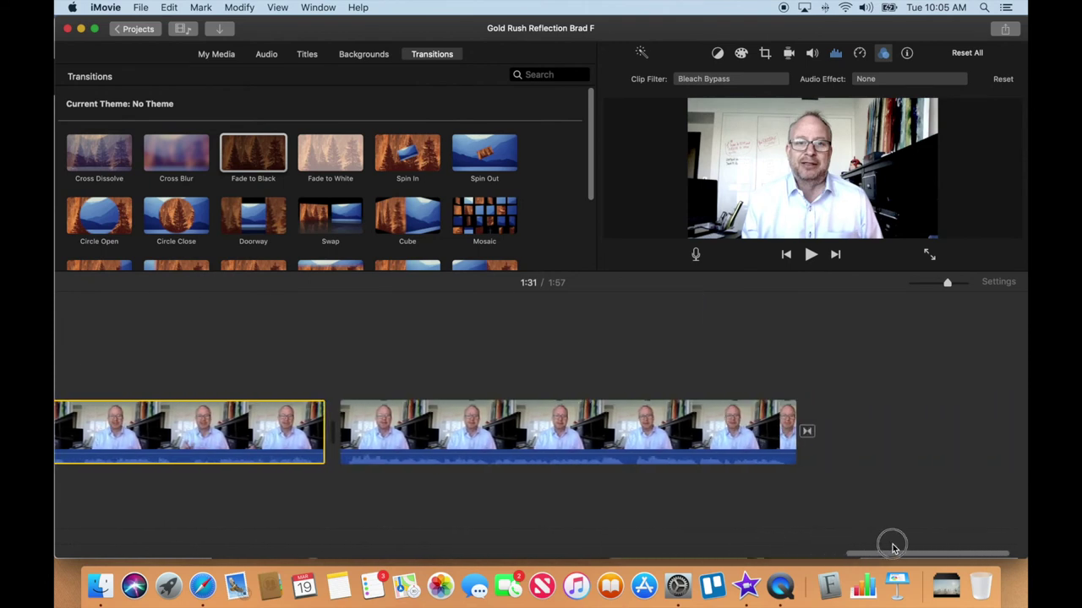
{"action": "left_click", "coordinate": [681, 431]}
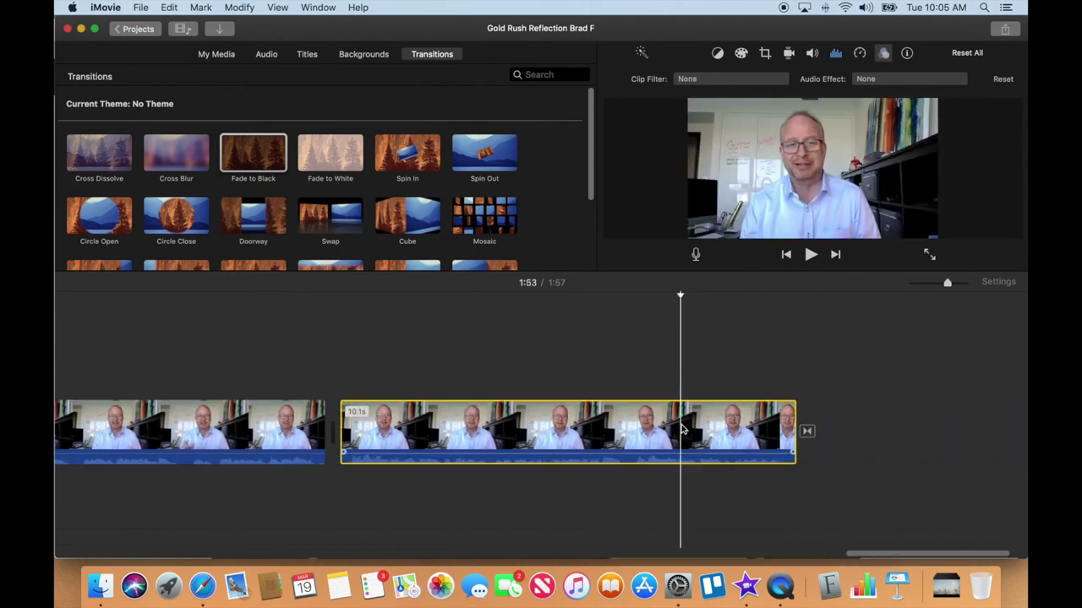
{"action": "left_click", "coordinate": [709, 81]}
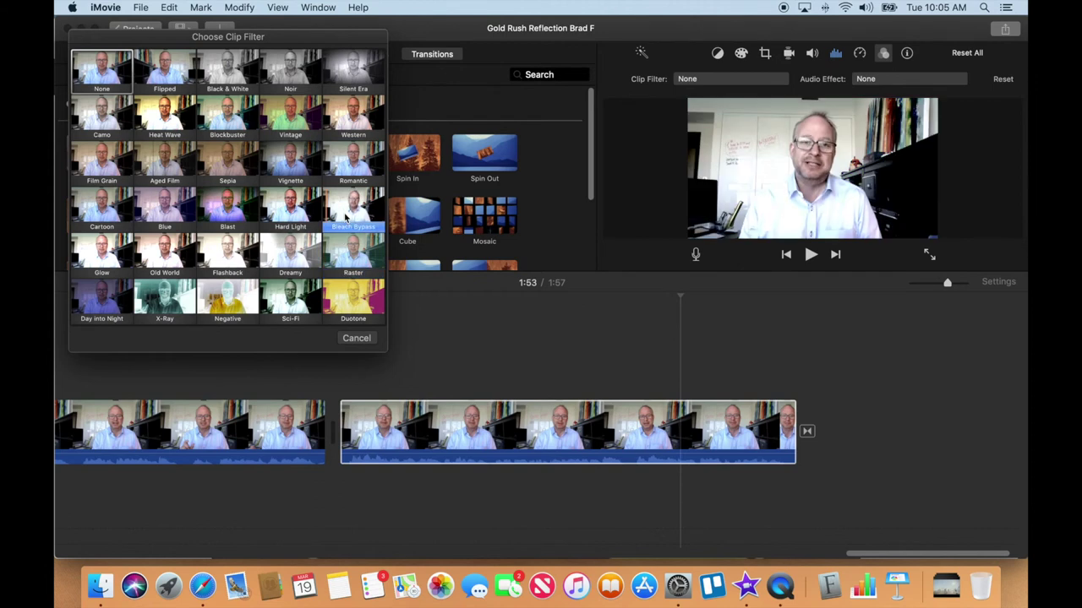
{"action": "left_click", "coordinate": [345, 218]}
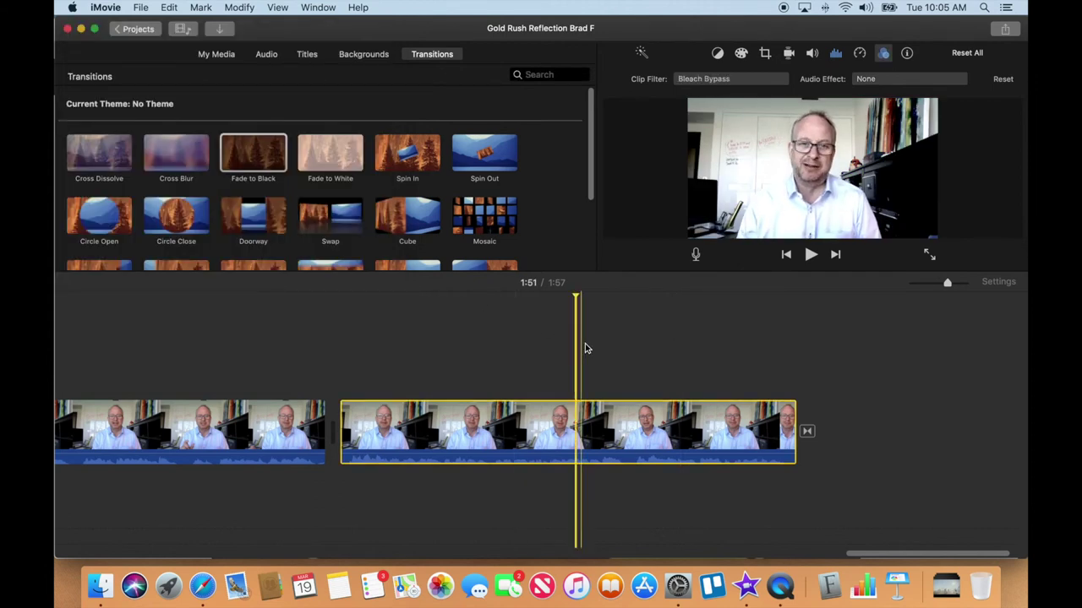
{"action": "left_click_drag", "start_coordinate": [864, 553], "coordinate": [74, 511]}
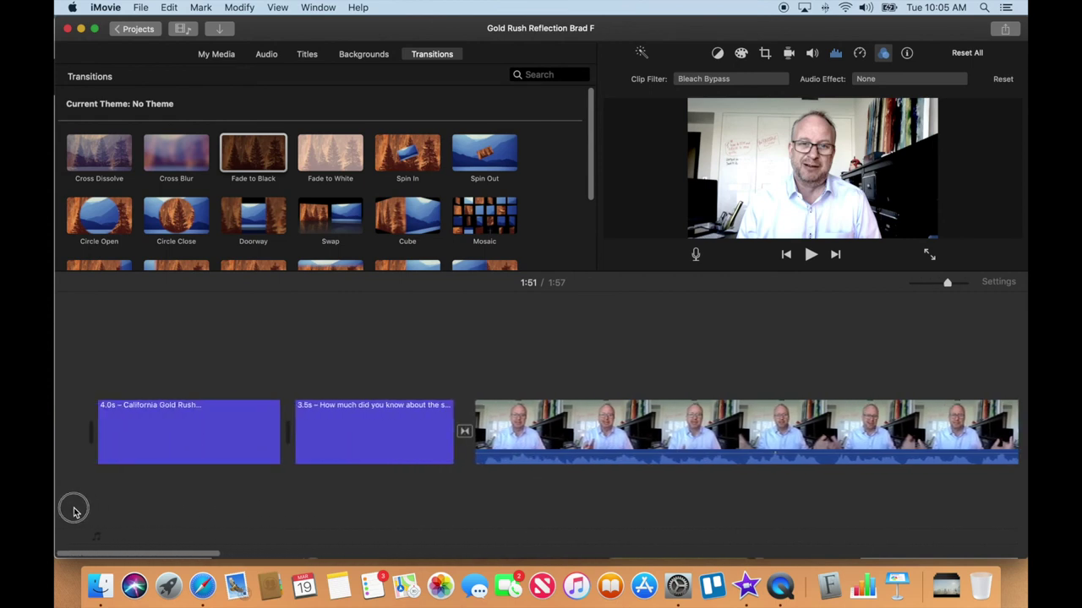